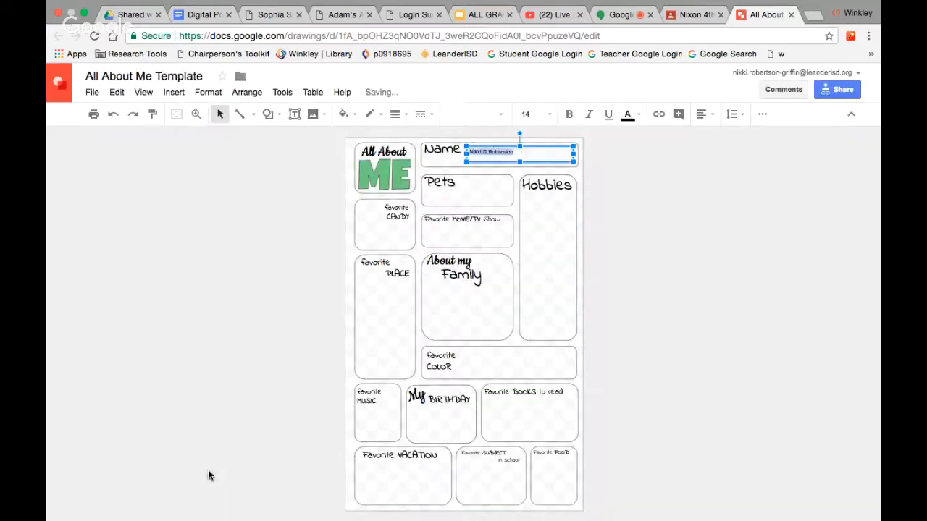
Apply Shrikhand at size 30 to the name text box, reposition it, then delete it.
{"action": "left_click", "coordinate": [210, 467]}
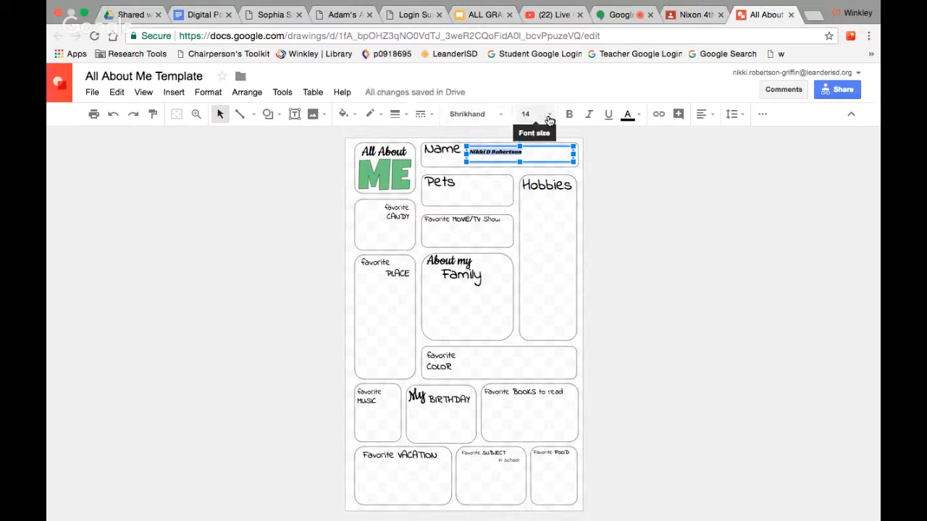
{"action": "left_click", "coordinate": [549, 118]}
{"action": "left_click", "coordinate": [535, 309]}
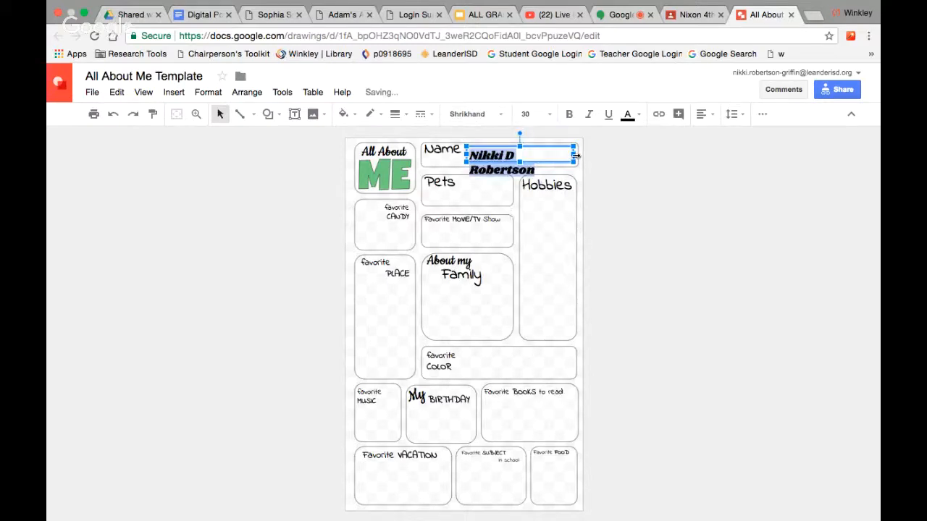
{"action": "left_click_drag", "start_coordinate": [575, 155], "coordinate": [591, 152]}
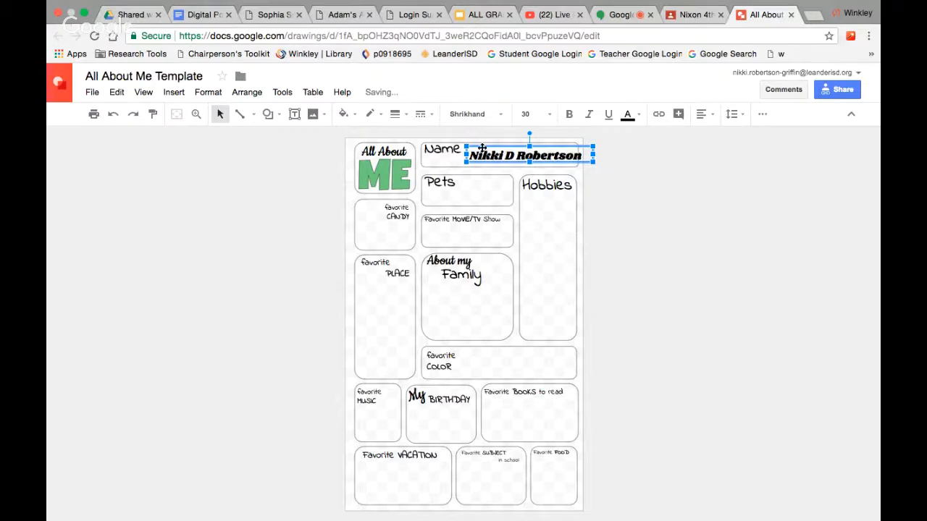
{"action": "left_click_drag", "start_coordinate": [481, 149], "coordinate": [474, 155]}
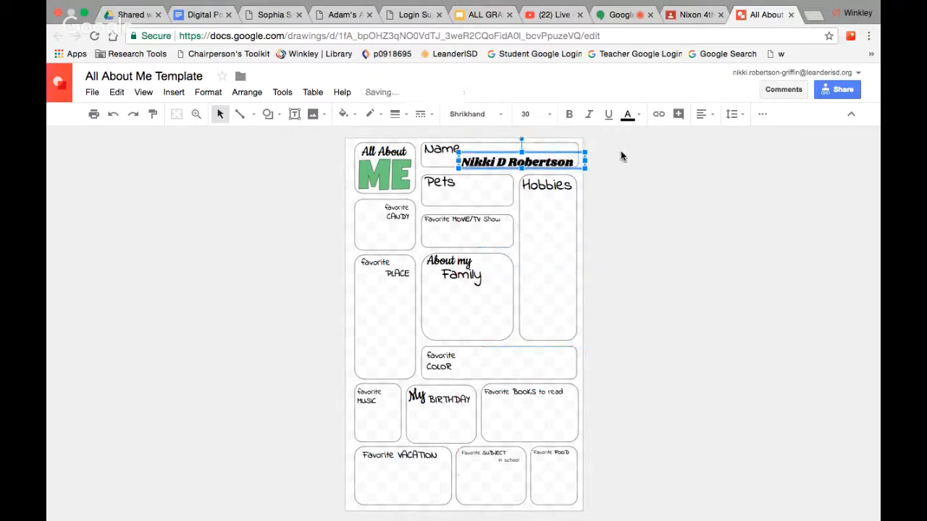
{"action": "key", "text": "Delete"}
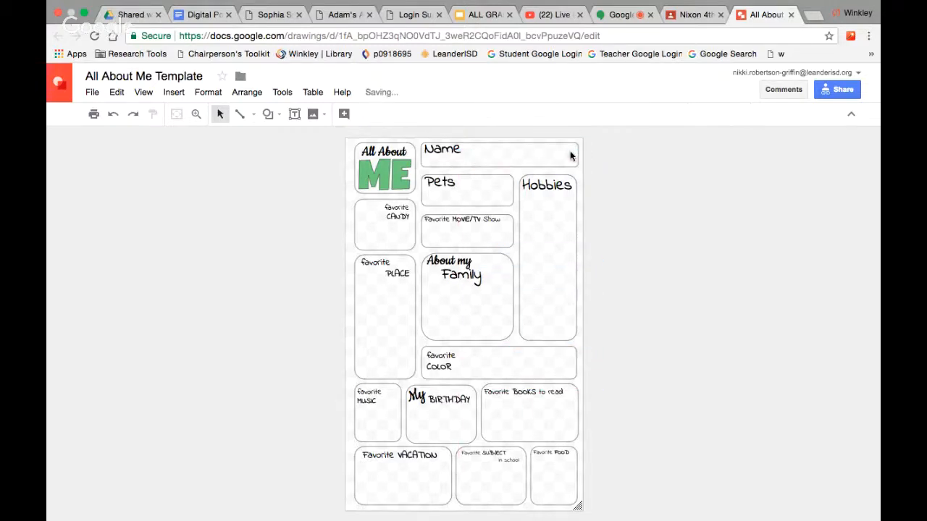
Insert word art with the student's full name and place it beside the Name label.
{"action": "left_click", "coordinate": [174, 93]}
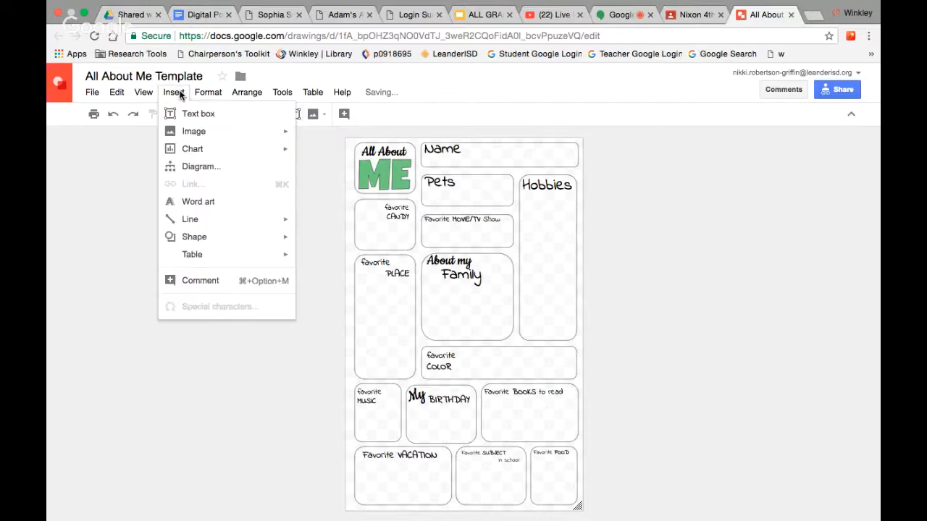
{"action": "left_click", "coordinate": [189, 202]}
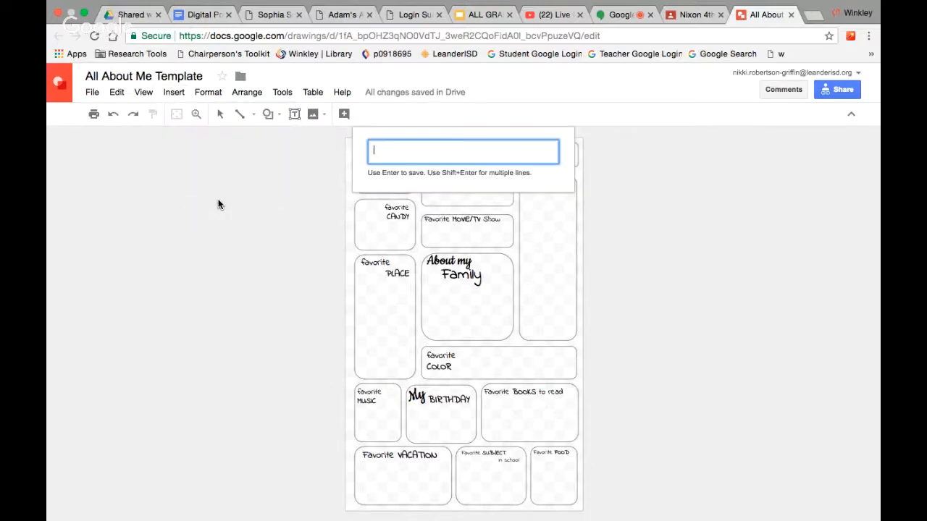
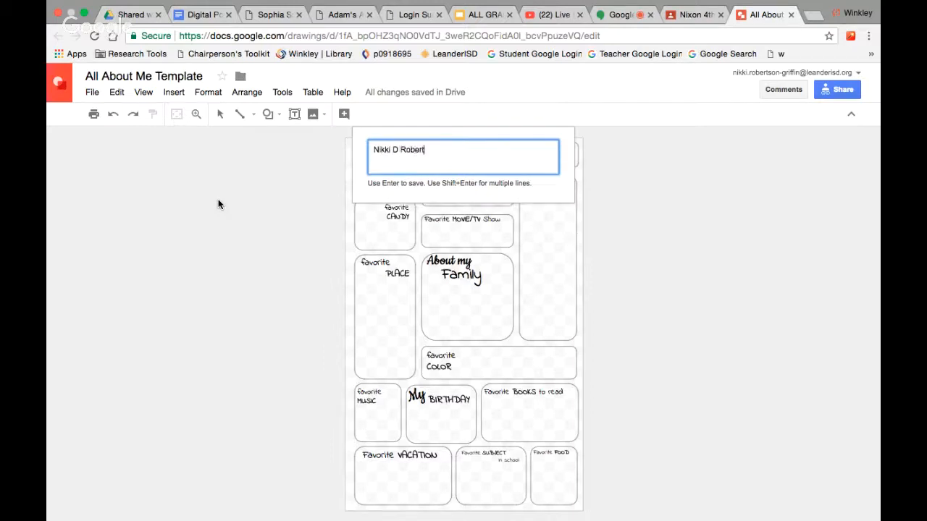
{"action": "key", "text": "Return"}
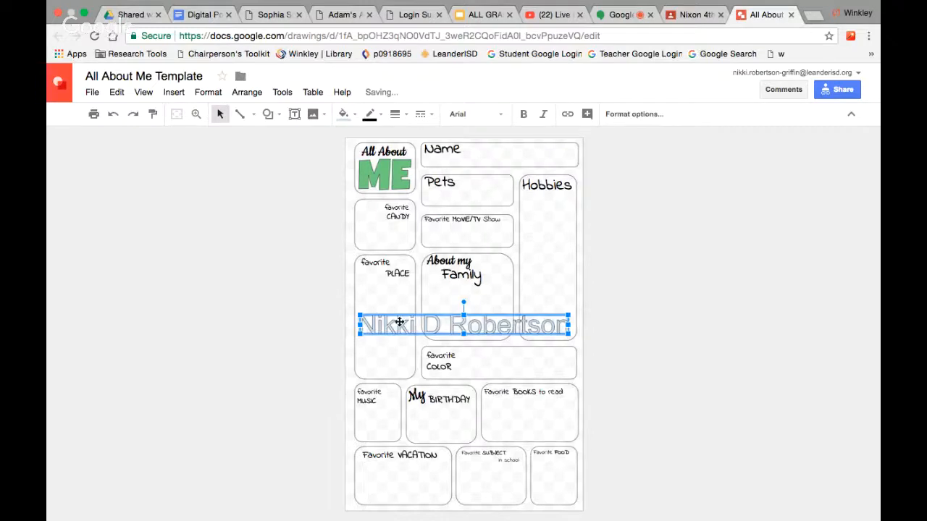
{"action": "left_click_drag", "start_coordinate": [399, 324], "coordinate": [503, 154]}
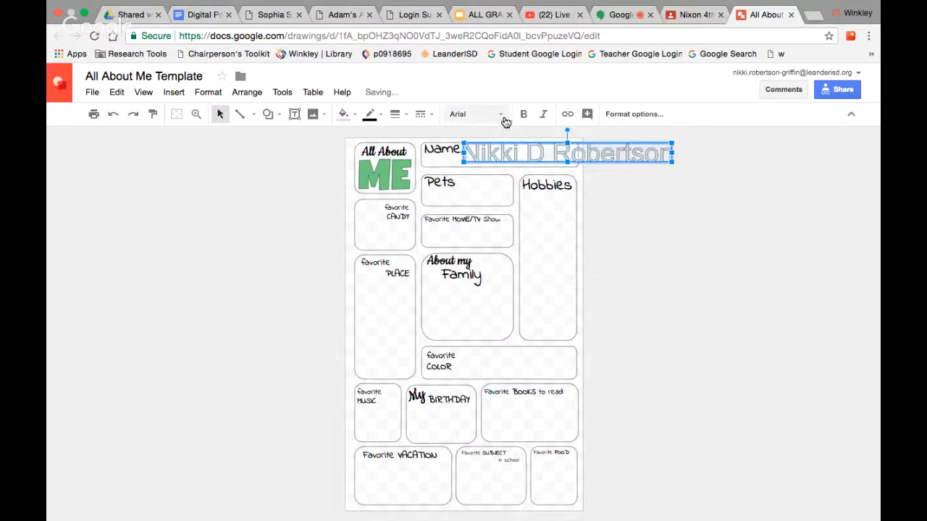
{"action": "left_click", "coordinate": [501, 118]}
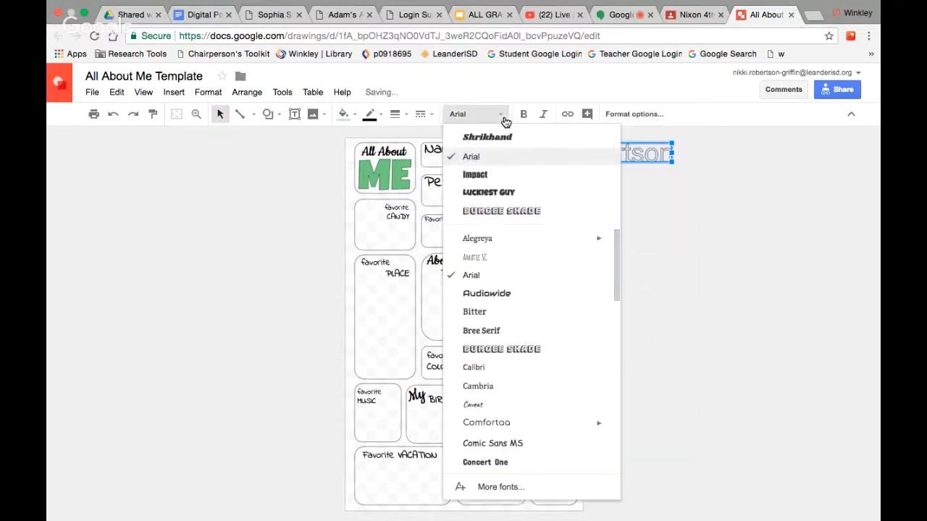
Switch the name word art to Bungee Shade and stretch it across the top box, deleting the Name label.
{"action": "left_click", "coordinate": [485, 211]}
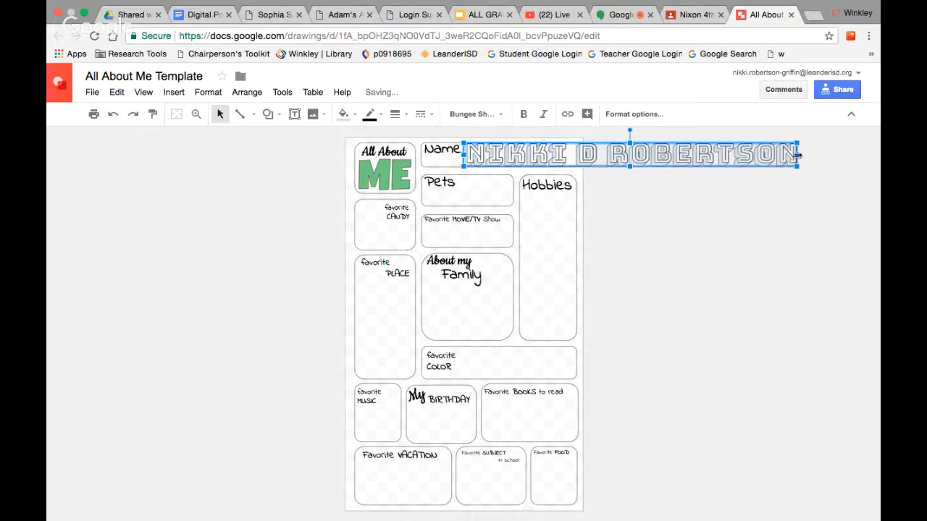
{"action": "left_click_drag", "start_coordinate": [797, 154], "coordinate": [573, 153]}
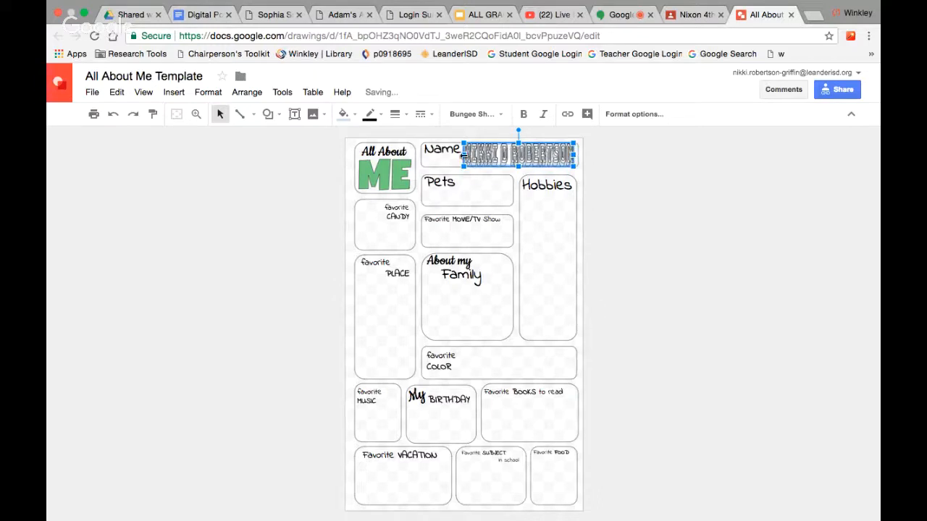
{"action": "left_click_drag", "start_coordinate": [464, 154], "coordinate": [437, 151]}
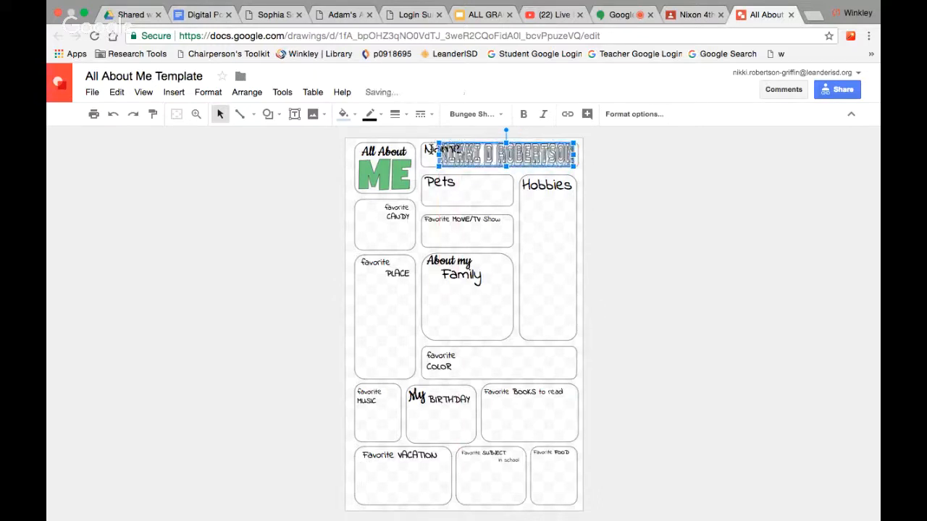
{"action": "left_click", "coordinate": [428, 150]}
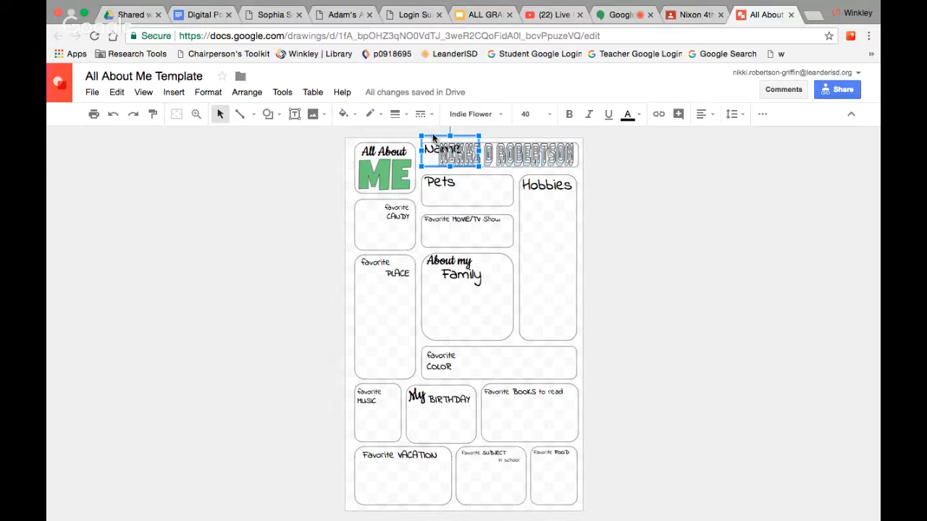
{"action": "key", "text": "BackSpace"}
{"action": "left_click", "coordinate": [442, 147]}
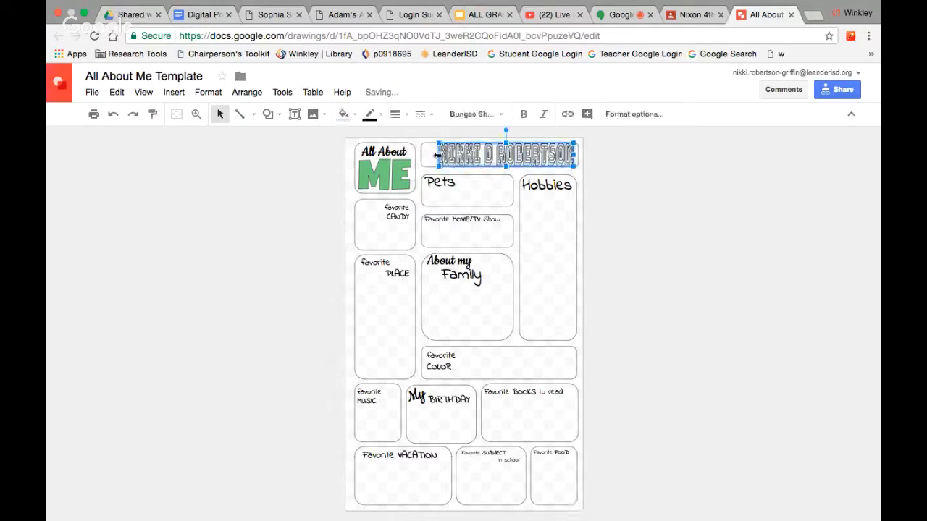
{"action": "left_click_drag", "start_coordinate": [438, 155], "coordinate": [425, 154]}
Fill the name word art with red.
{"action": "left_click", "coordinate": [354, 117]}
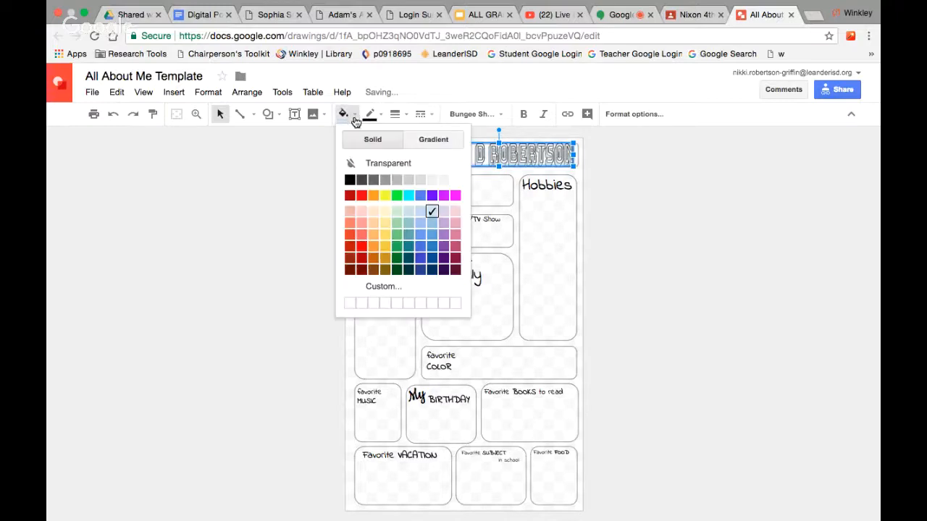
{"action": "left_click", "coordinate": [361, 196]}
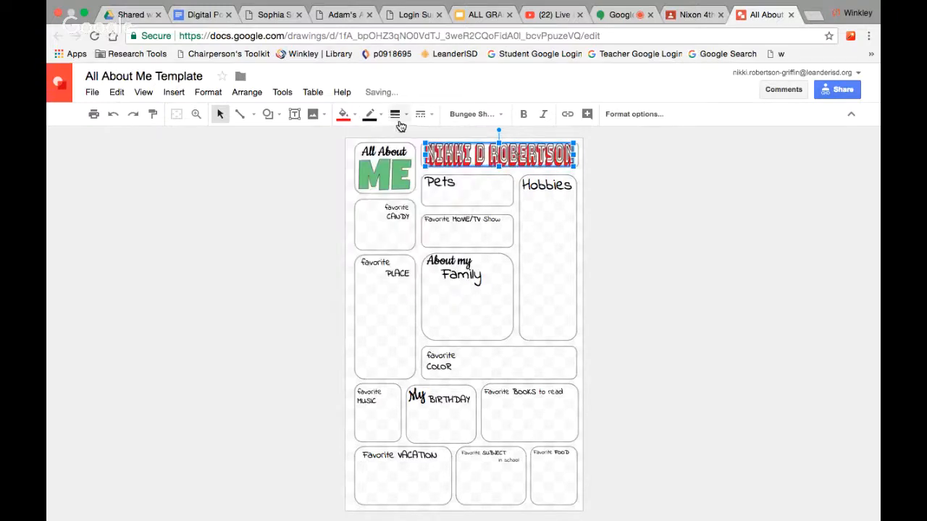
{"action": "left_click", "coordinate": [624, 219]}
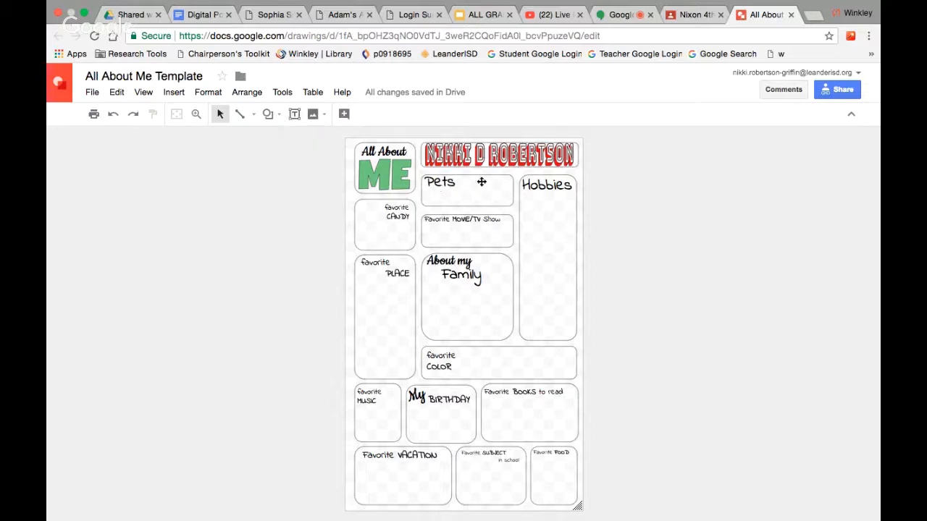
Search web images for 'calico cat' and insert the photo of the cat lying down.
{"action": "left_click", "coordinate": [321, 118]}
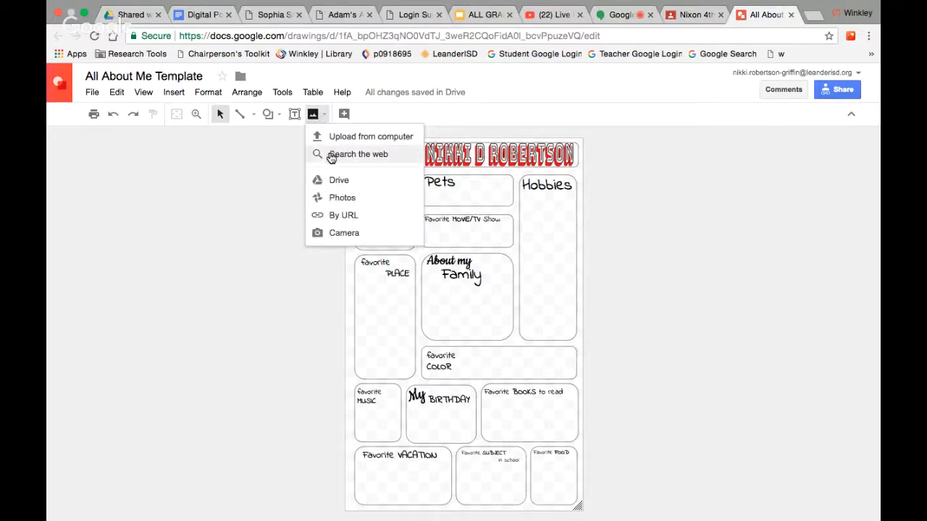
{"action": "left_click", "coordinate": [358, 154]}
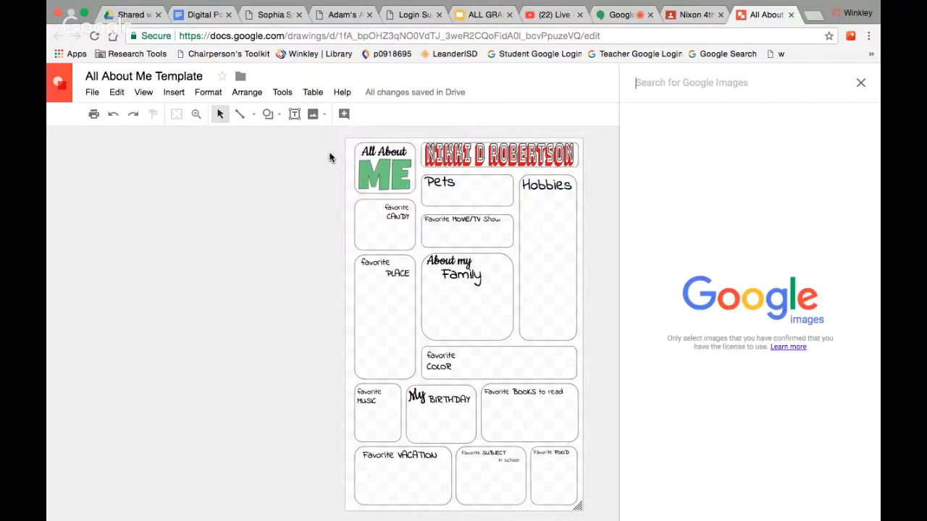
{"action": "type", "text": "d"}
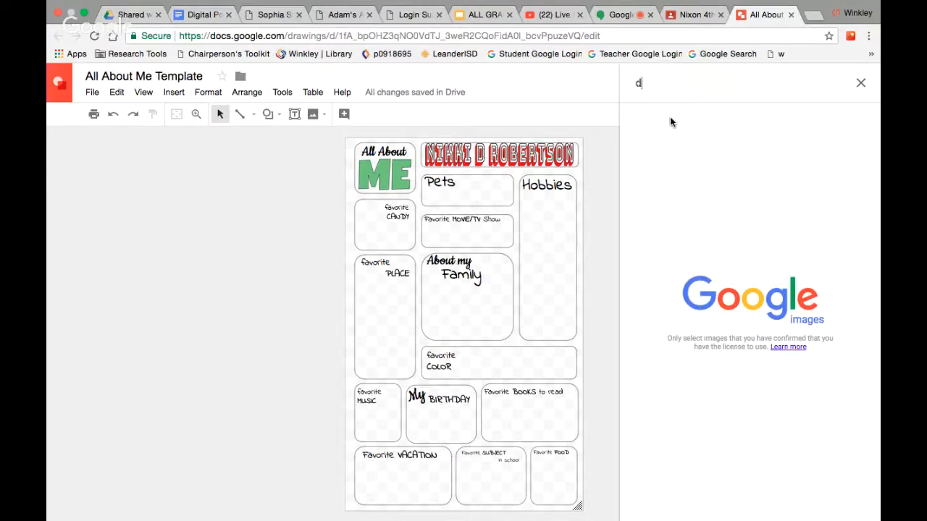
{"action": "key", "text": "BackSpace"}
{"action": "type", "text": "calico cat"}
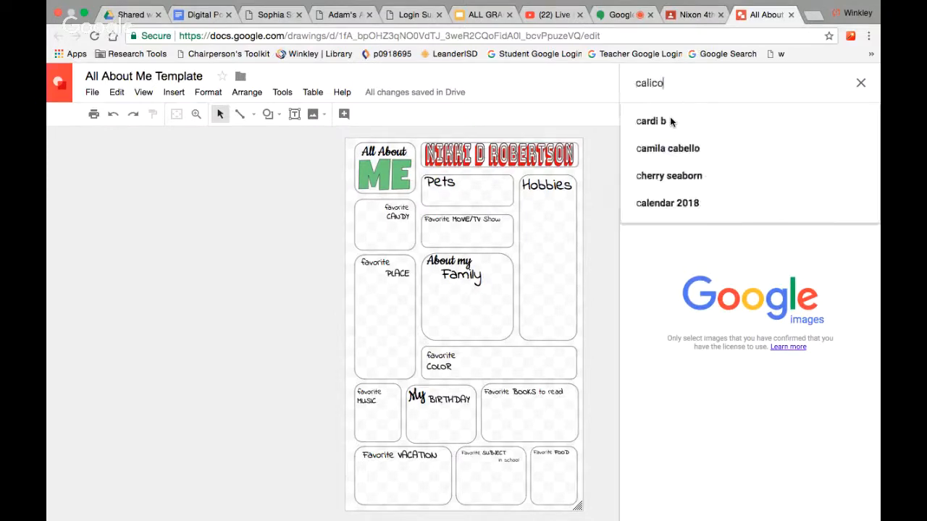
{"action": "key", "text": "Return"}
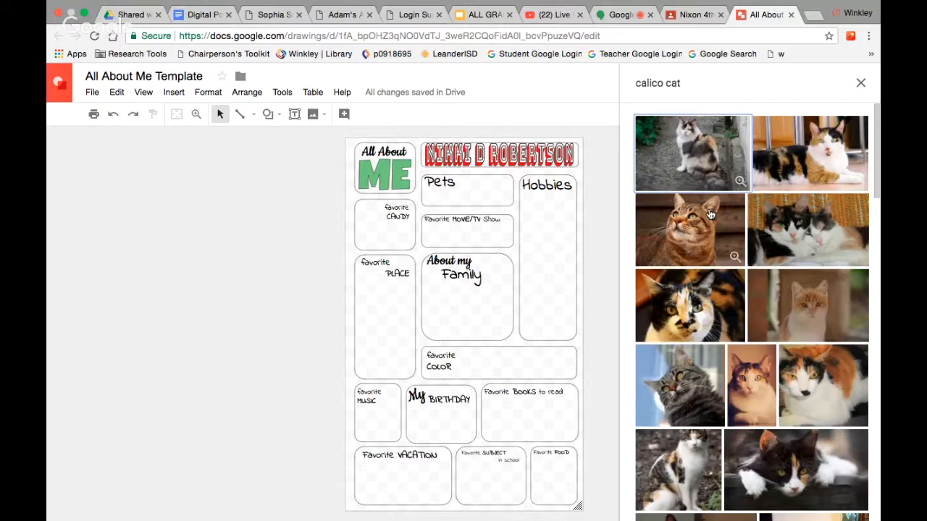
{"action": "scroll", "coordinate": [711, 214], "scroll_direction": "down", "scroll_amount": 4}
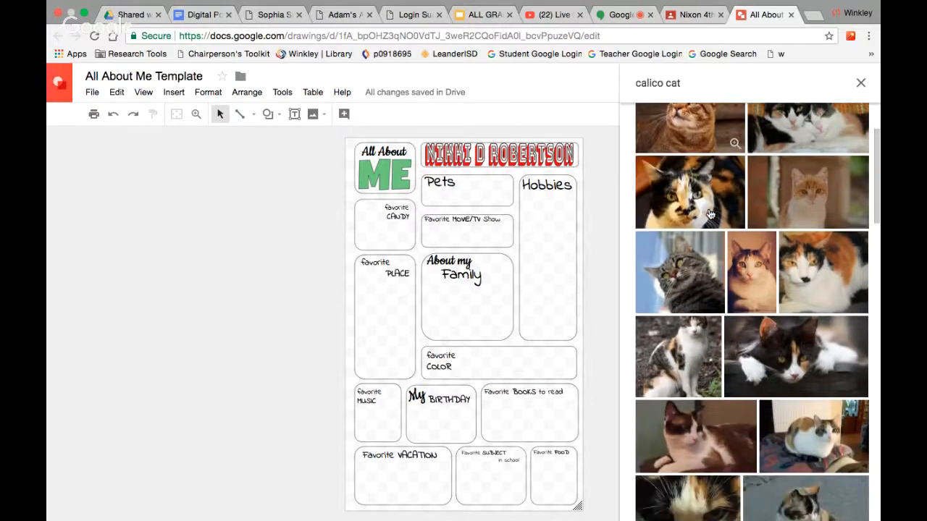
{"action": "scroll", "coordinate": [710, 215], "scroll_direction": "down", "scroll_amount": 1}
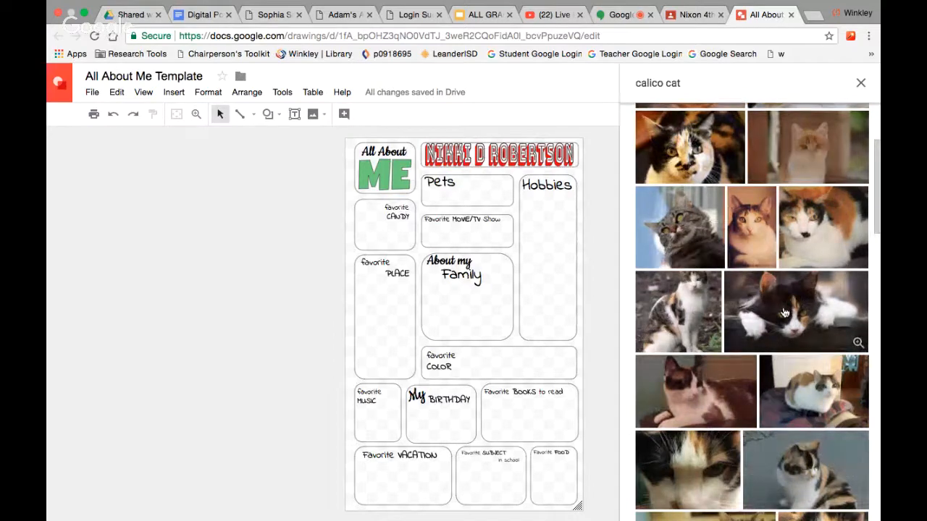
{"action": "left_click", "coordinate": [785, 313]}
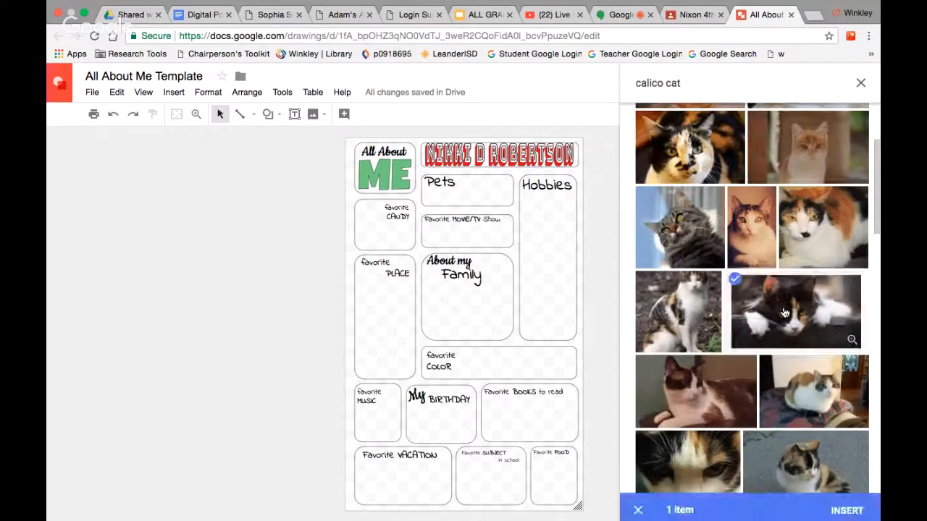
{"action": "left_click", "coordinate": [847, 504]}
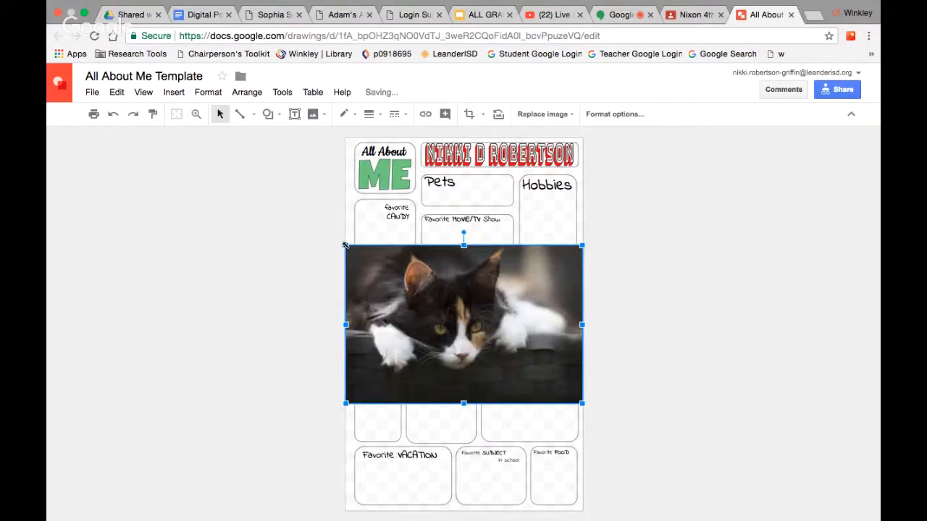
Crop the cat photo on all four sides, shrink it, and drag it into the Pets box.
{"action": "left_click_drag", "start_coordinate": [346, 247], "coordinate": [373, 263]}
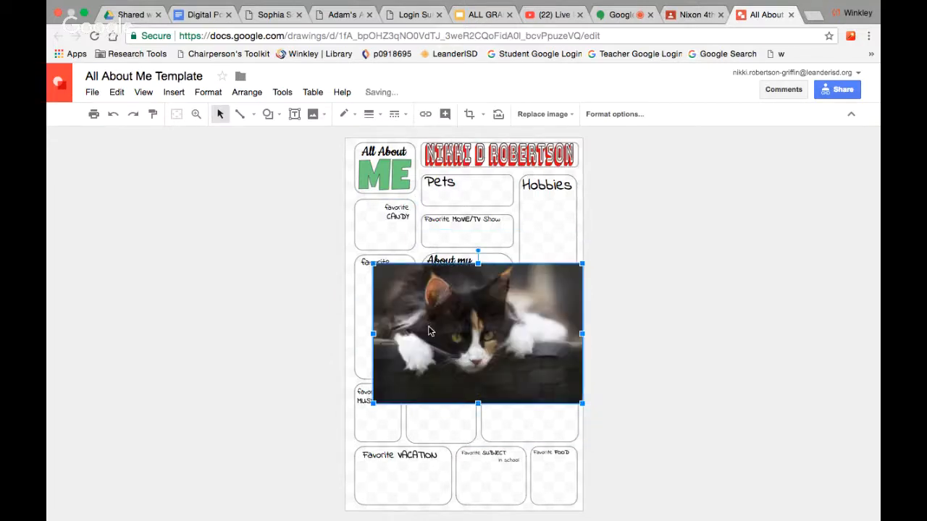
{"action": "double_click", "coordinate": [428, 332]}
{"action": "left_click_drag", "start_coordinate": [581, 333], "coordinate": [520, 332]}
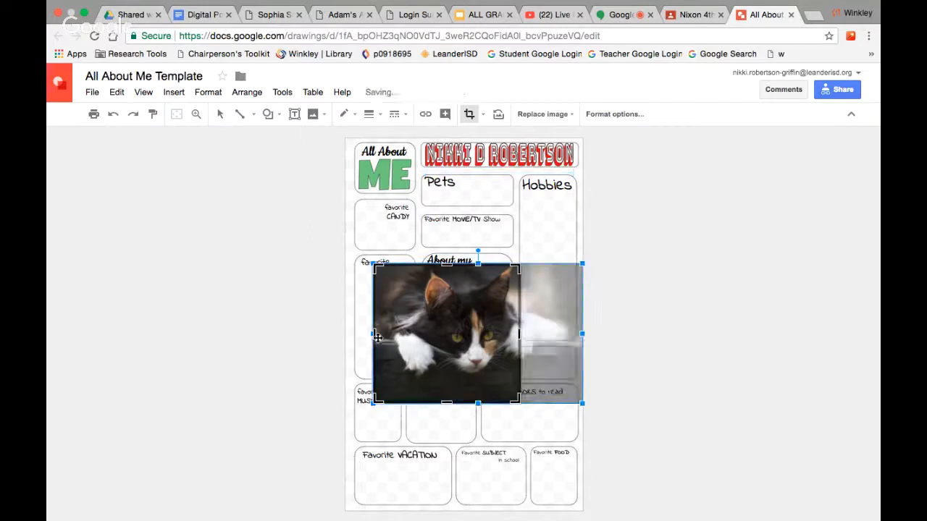
{"action": "left_click_drag", "start_coordinate": [377, 332], "coordinate": [413, 332]}
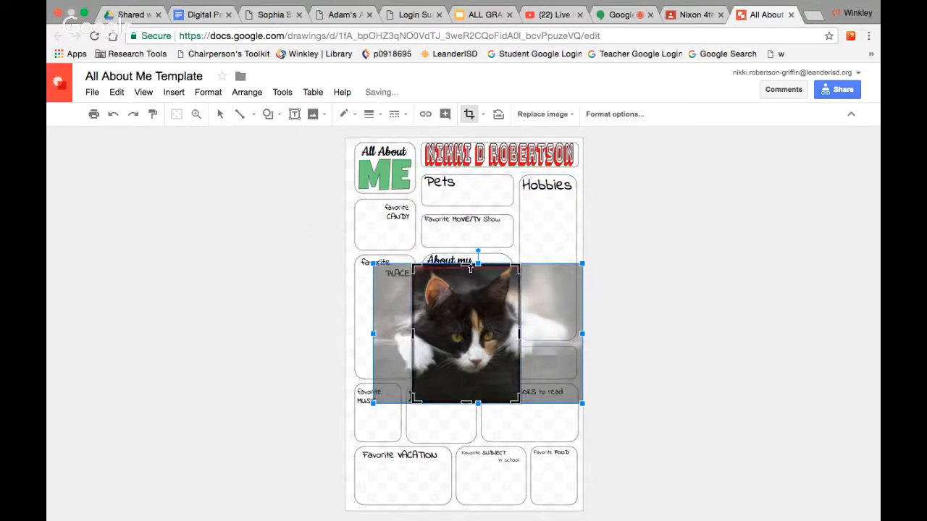
{"action": "left_click_drag", "start_coordinate": [466, 265], "coordinate": [466, 271]}
{"action": "left_click_drag", "start_coordinate": [466, 404], "coordinate": [465, 379]}
{"action": "double_click", "coordinate": [472, 330]}
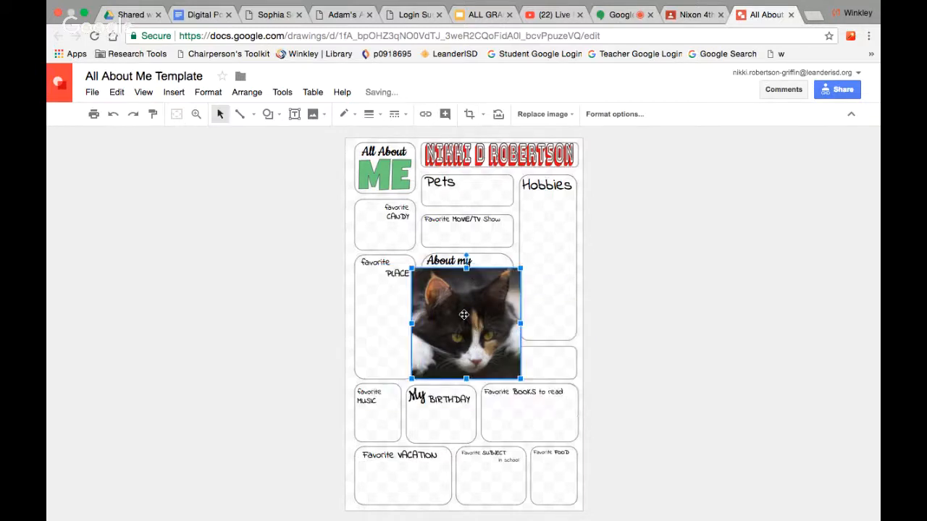
{"action": "left_click_drag", "start_coordinate": [411, 268], "coordinate": [481, 339]}
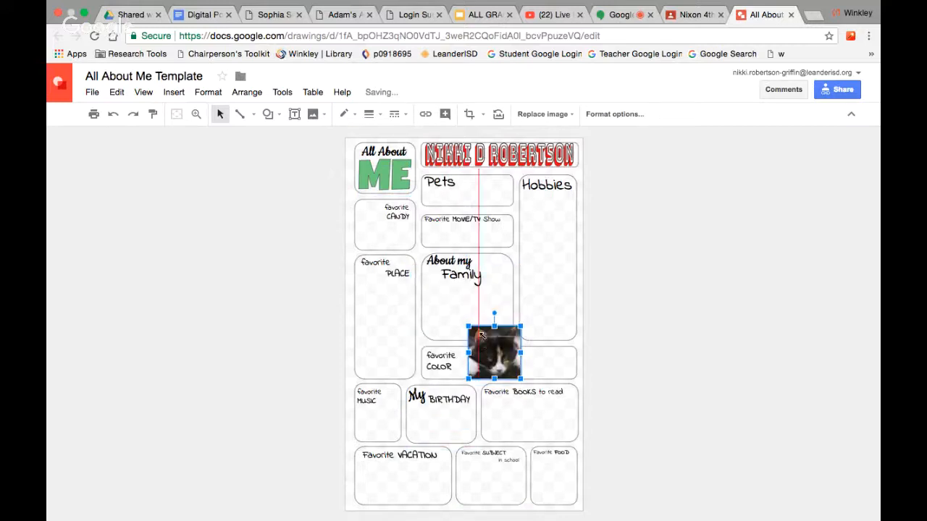
{"action": "left_click_drag", "start_coordinate": [501, 369], "coordinate": [458, 198]}
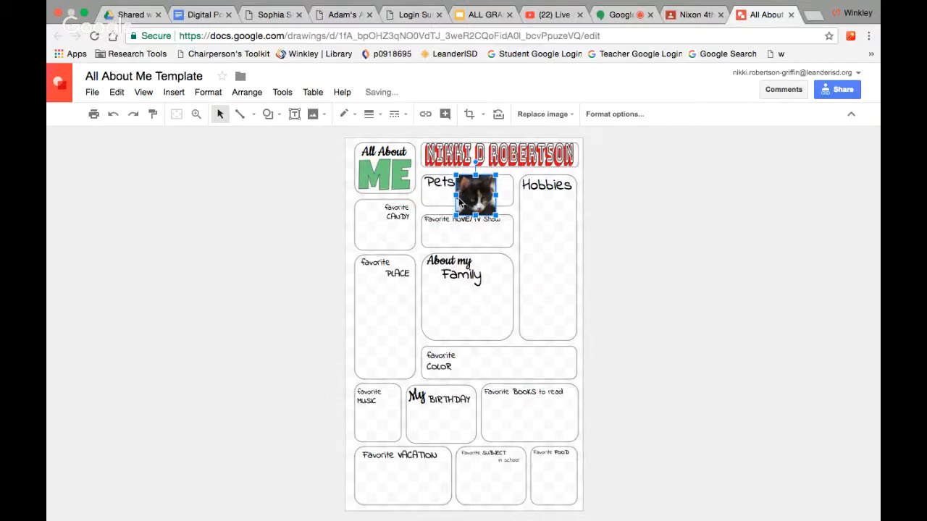
Zoom to 100% and shrink the cat photo to fit beside the Pets heading.
{"action": "left_click", "coordinate": [143, 93]}
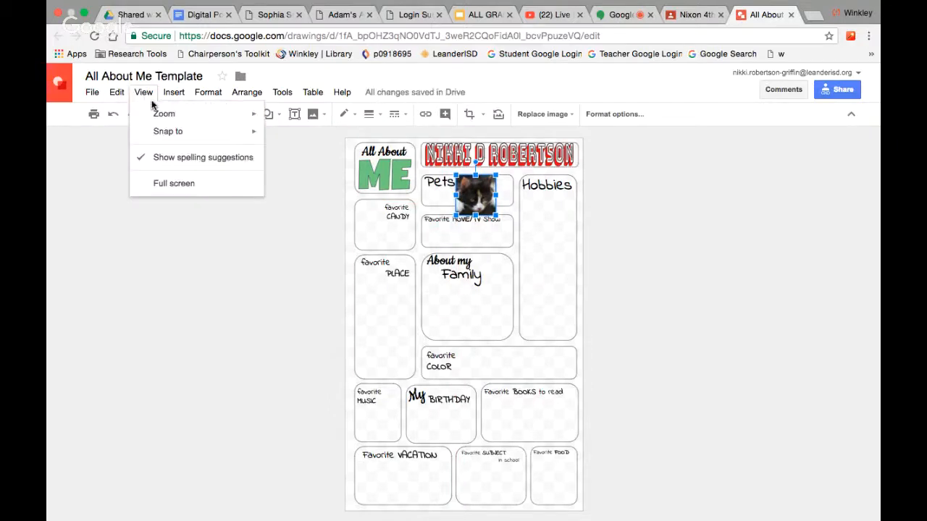
{"action": "mouse_move", "coordinate": [163, 113]}
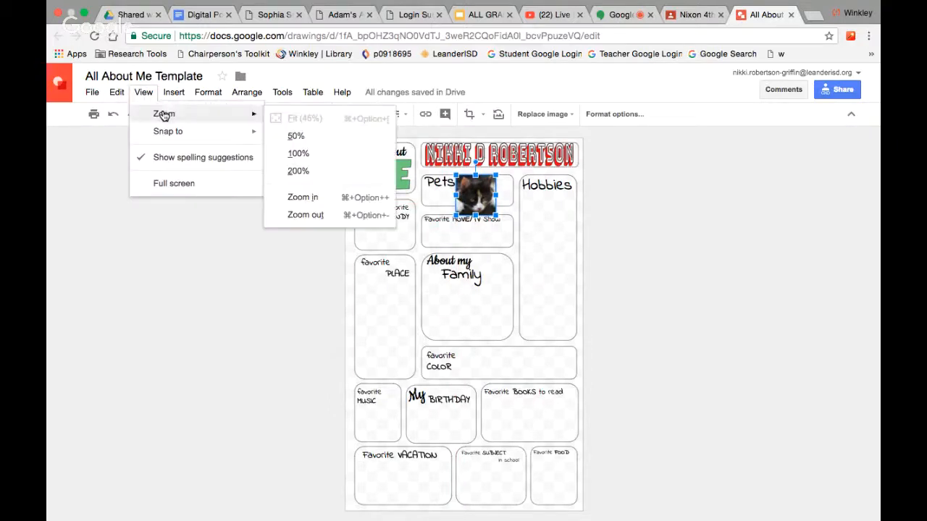
{"action": "left_click", "coordinate": [293, 162]}
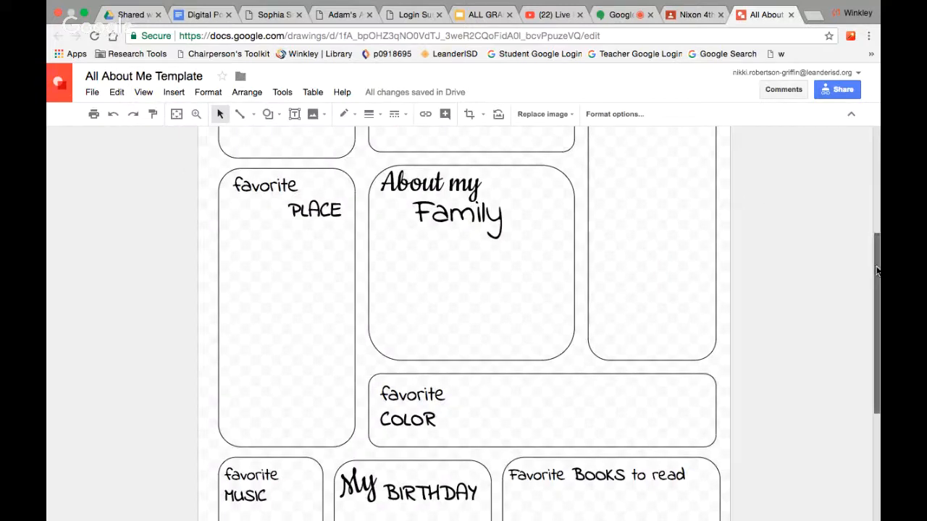
{"action": "left_click_drag", "start_coordinate": [876, 271], "coordinate": [860, 159]}
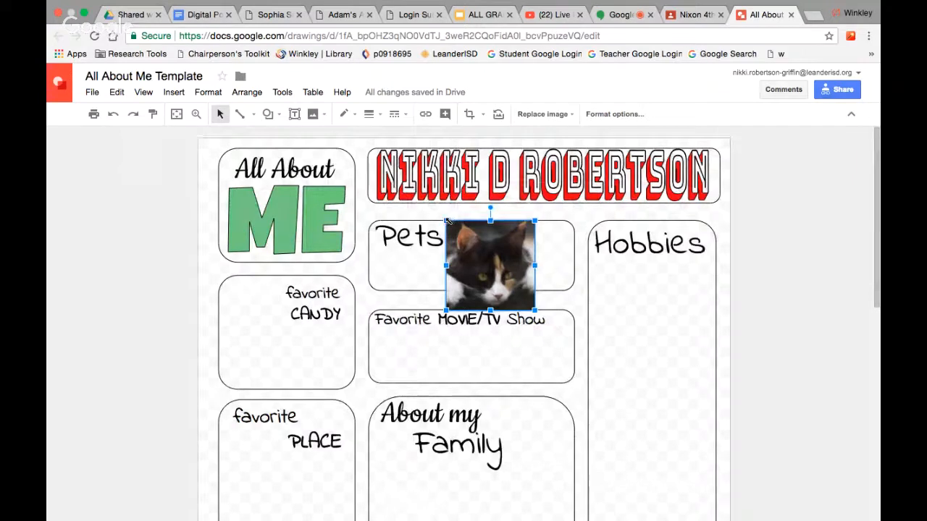
{"action": "left_click_drag", "start_coordinate": [447, 221], "coordinate": [468, 259]}
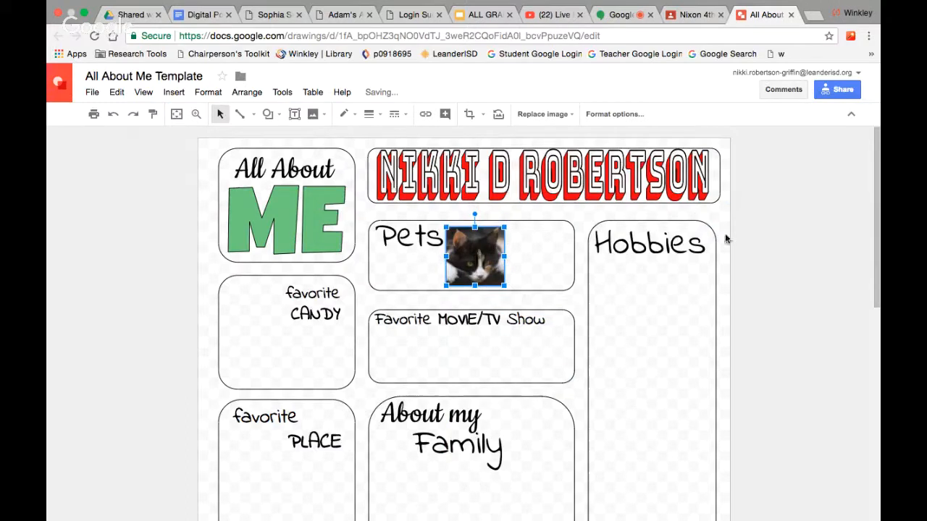
{"action": "left_click", "coordinate": [757, 236]}
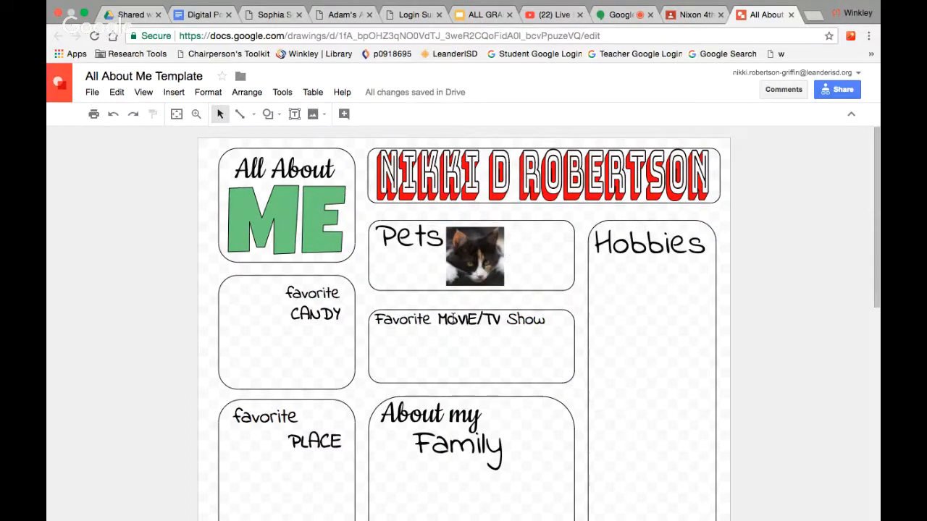
{"action": "left_click", "coordinate": [254, 368]}
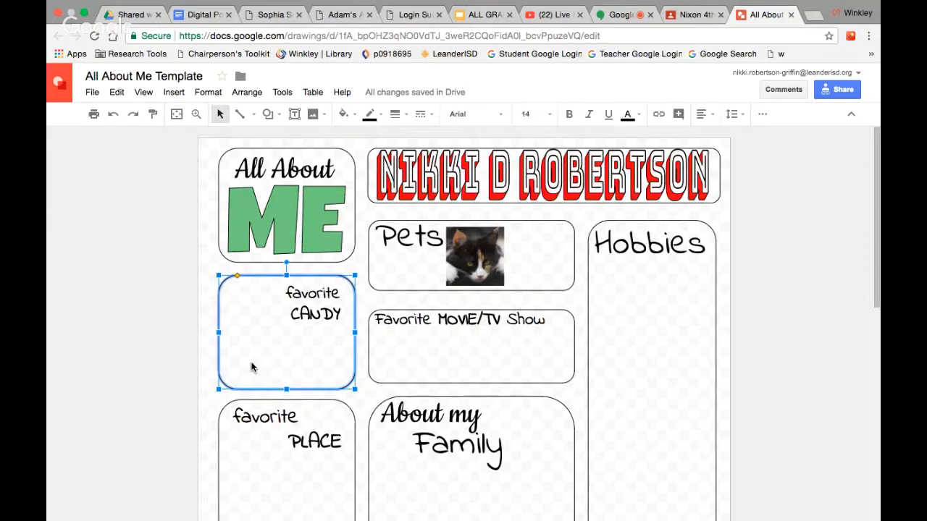
Fill the Pets box with cyan, after briefly trying yellow.
{"action": "left_click", "coordinate": [539, 258]}
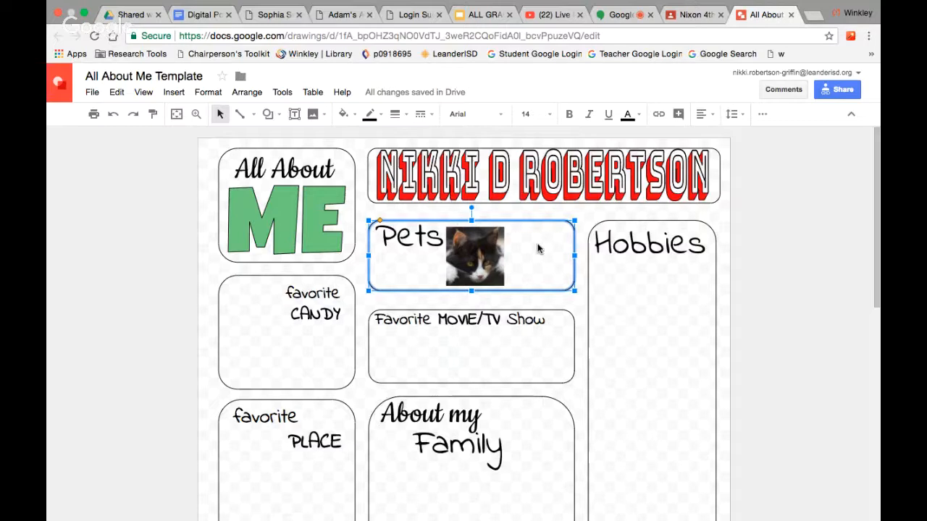
{"action": "left_click", "coordinate": [344, 116]}
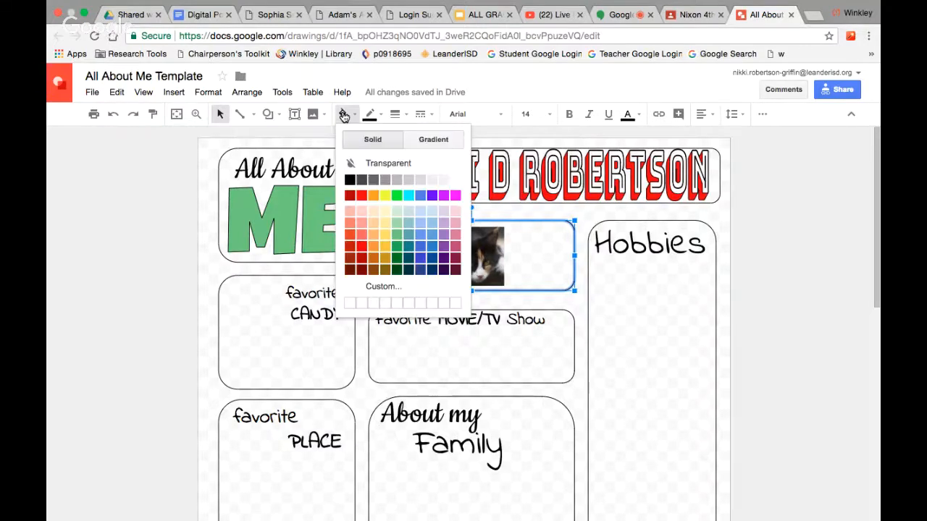
{"action": "left_click", "coordinate": [385, 196]}
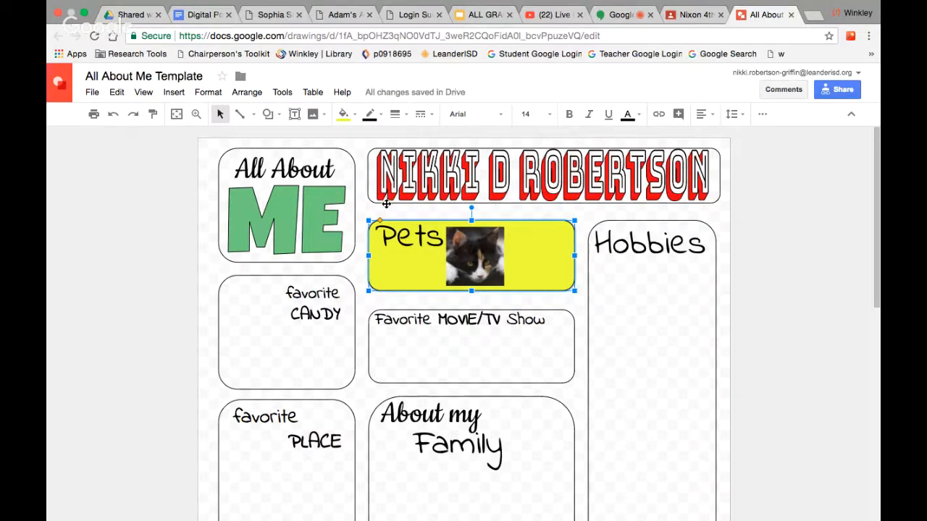
{"action": "left_click", "coordinate": [344, 115]}
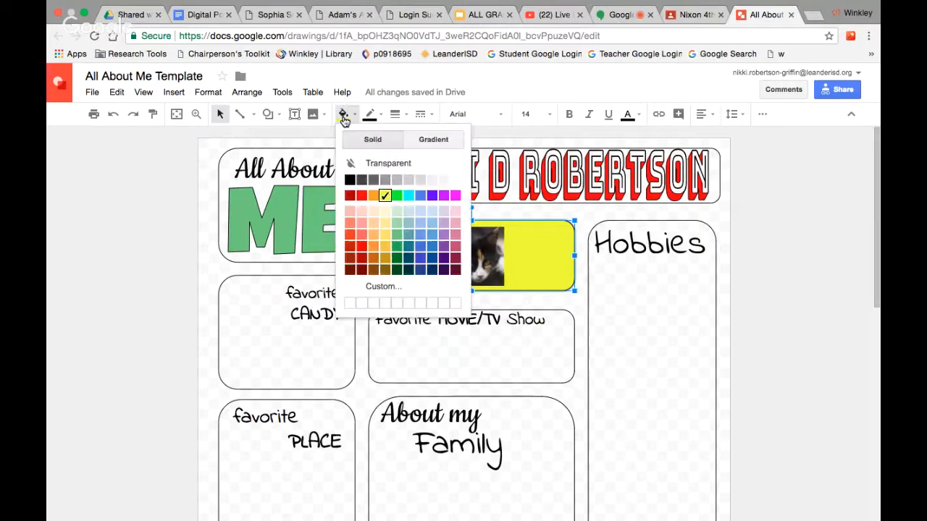
{"action": "left_click", "coordinate": [409, 195]}
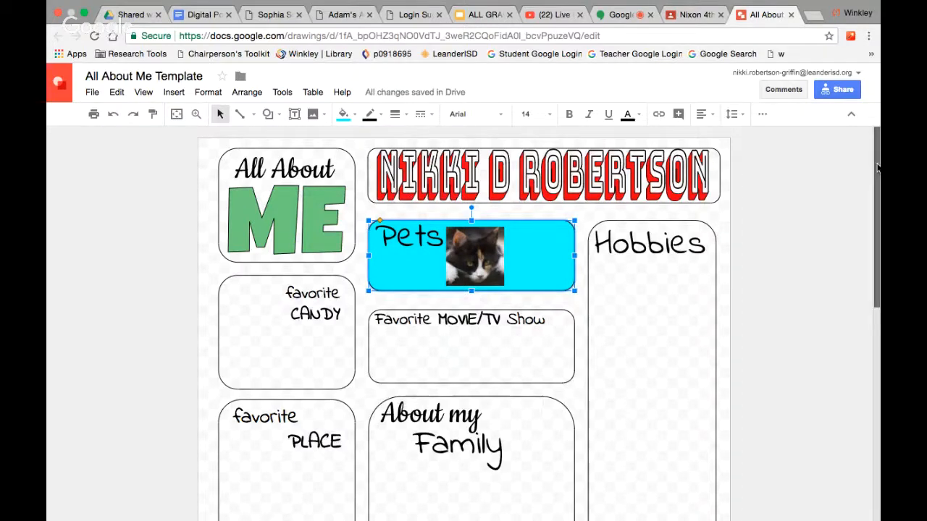
{"action": "scroll", "coordinate": [878, 168], "scroll_direction": "down", "scroll_amount": 1}
{"action": "left_click", "coordinate": [724, 220]}
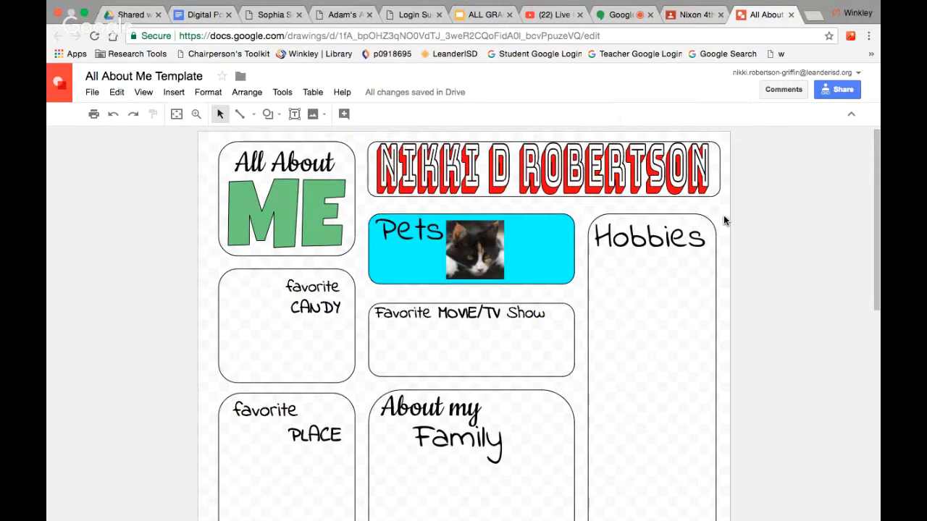
{"action": "right_click", "coordinate": [724, 230]}
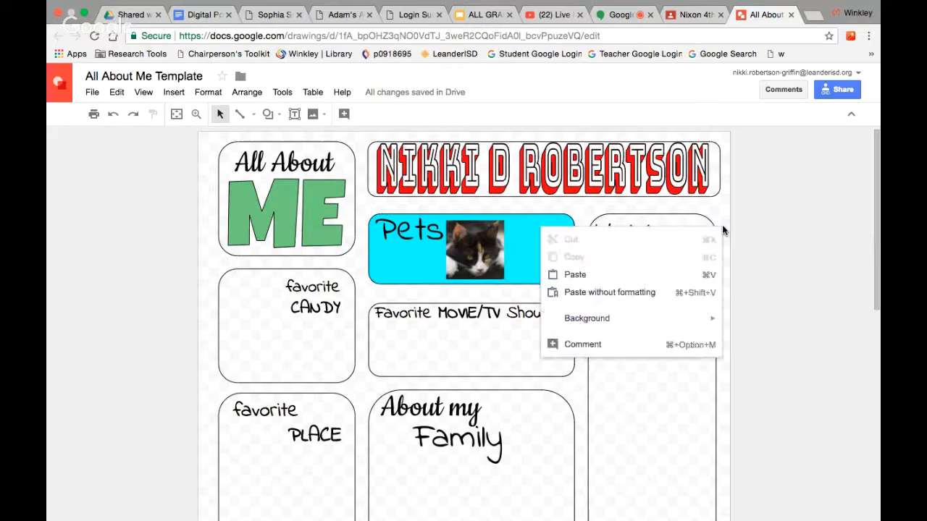
{"action": "mouse_move", "coordinate": [624, 325]}
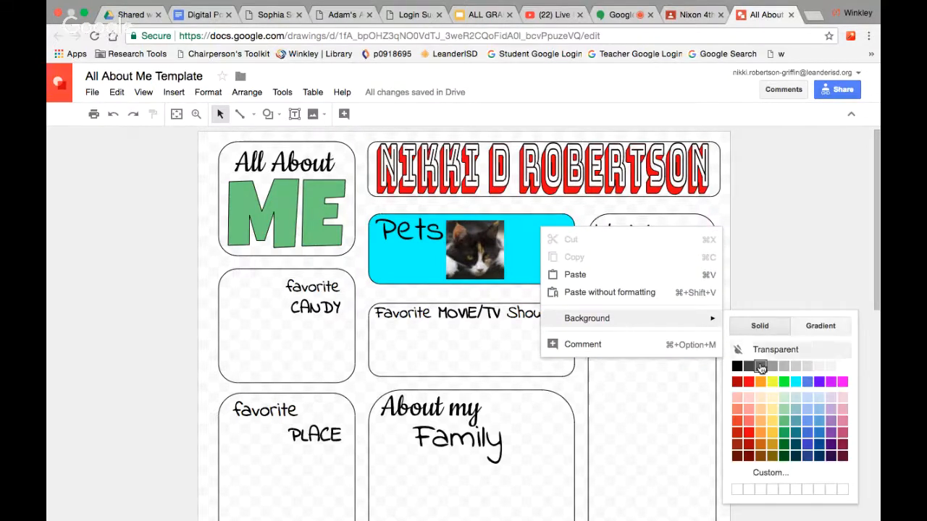
{"action": "left_click", "coordinate": [786, 384]}
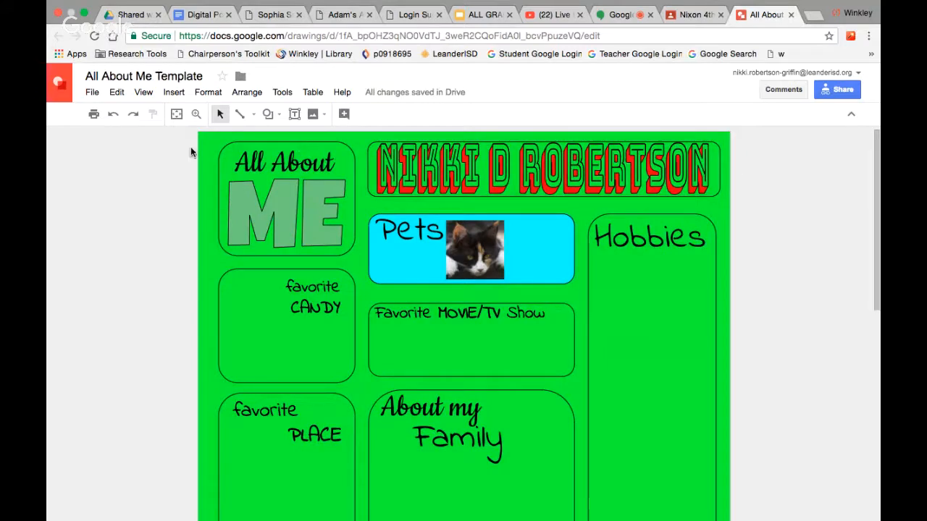
{"action": "left_click", "coordinate": [113, 117]}
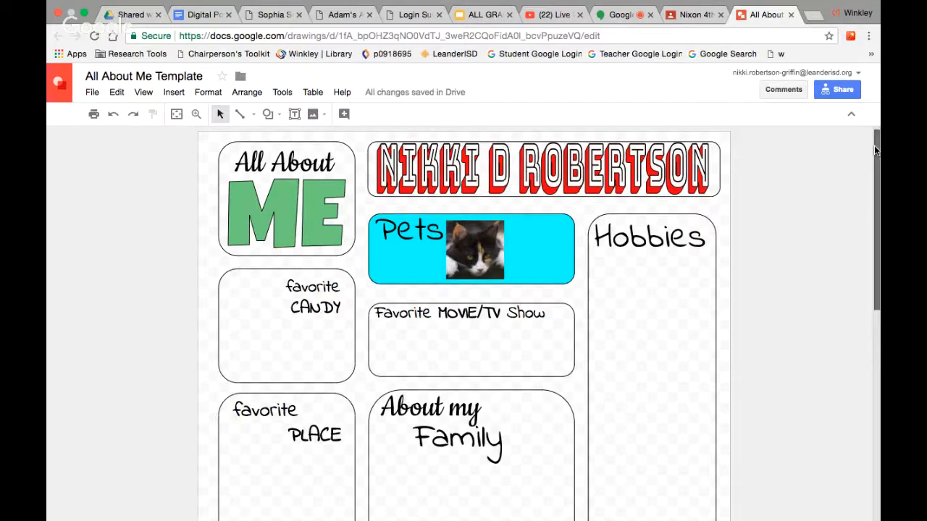
{"action": "mouse_move", "coordinate": [874, 145]}
{"action": "left_mouse_down"}
{"action": "mouse_move", "coordinate": [879, 384]}
{"action": "mouse_move", "coordinate": [857, 136]}
{"action": "left_mouse_up"}
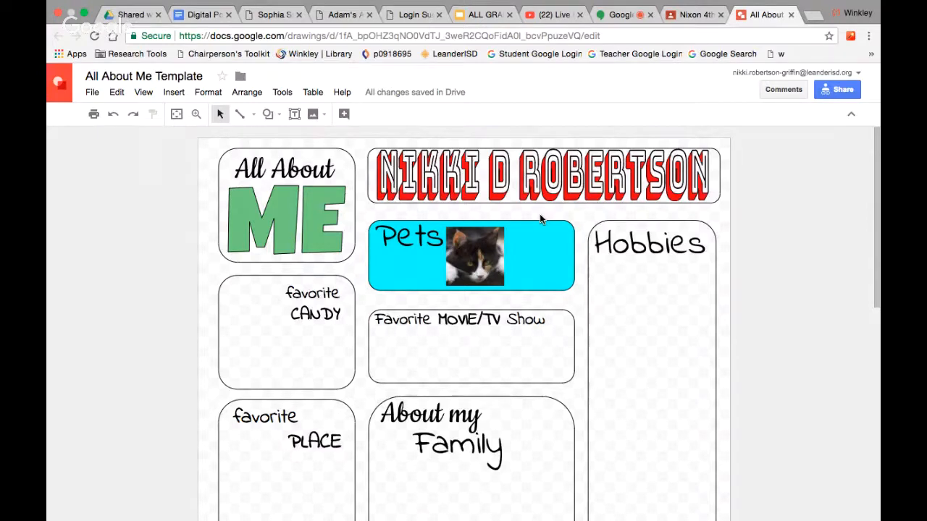
Set the page background to pale beige and close the All About Me drawing.
{"action": "right_click", "coordinate": [724, 216]}
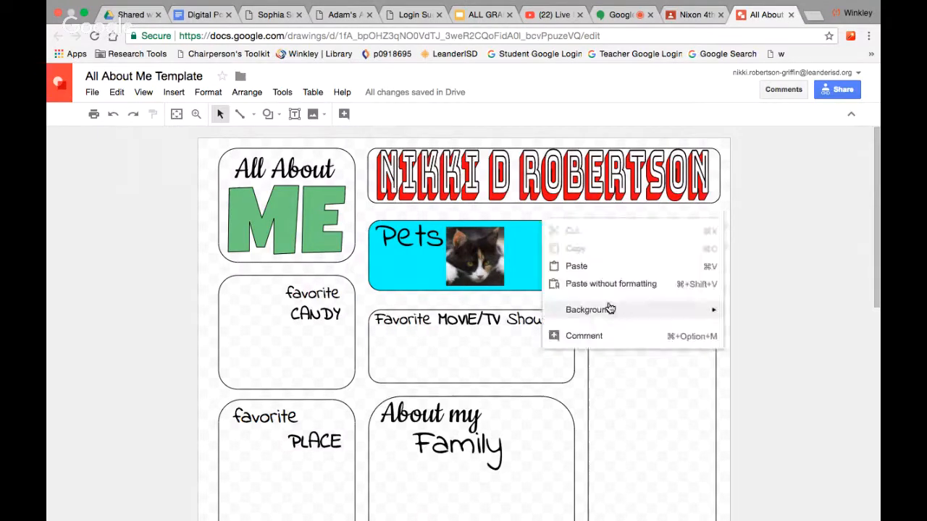
{"action": "mouse_move", "coordinate": [611, 309]}
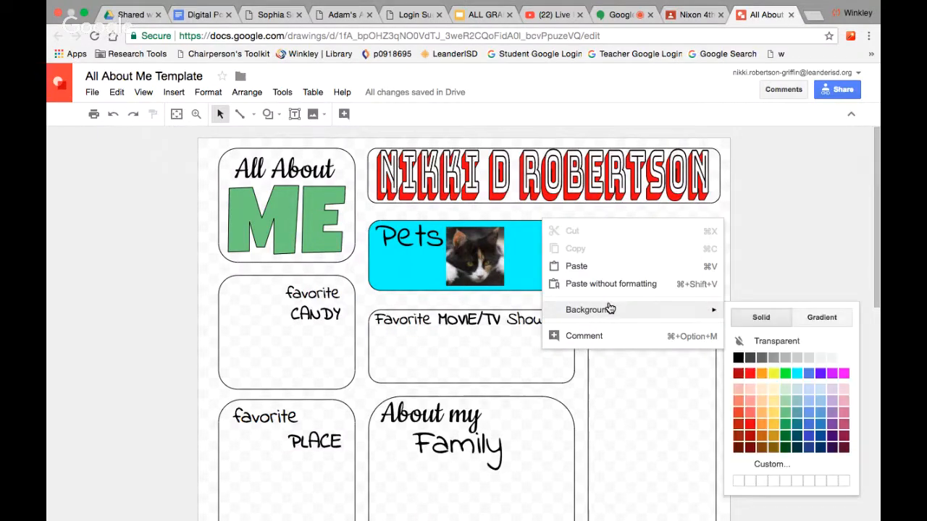
{"action": "left_click", "coordinate": [774, 389]}
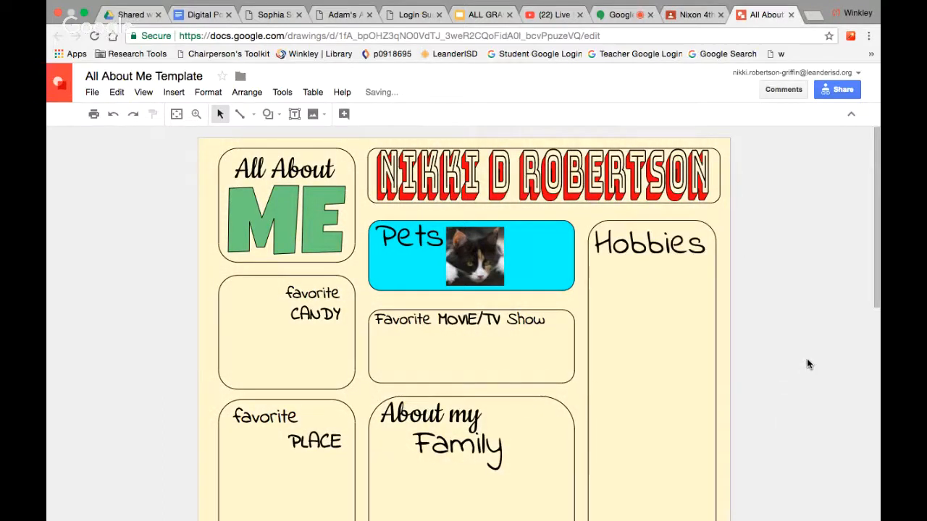
{"action": "left_click", "coordinate": [793, 14]}
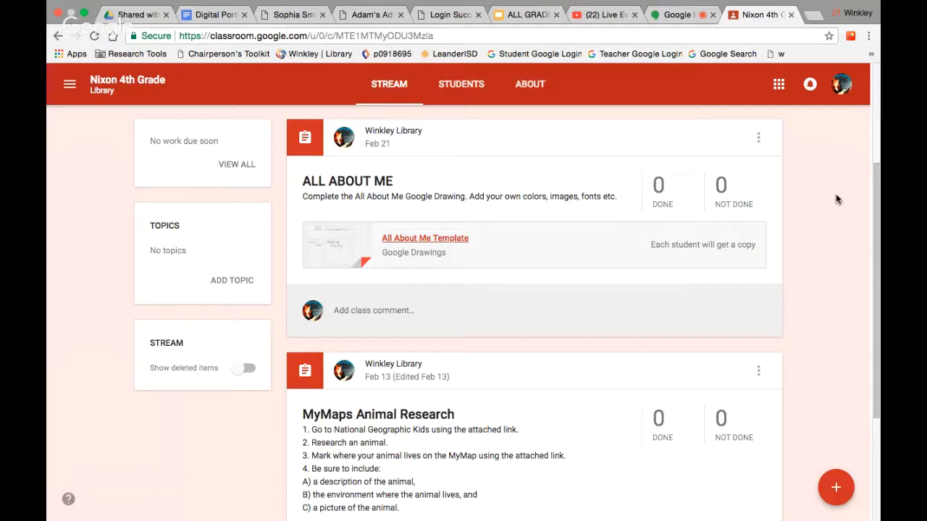
Display the class code in large type from the class's Students page.
{"action": "left_click", "coordinate": [463, 85]}
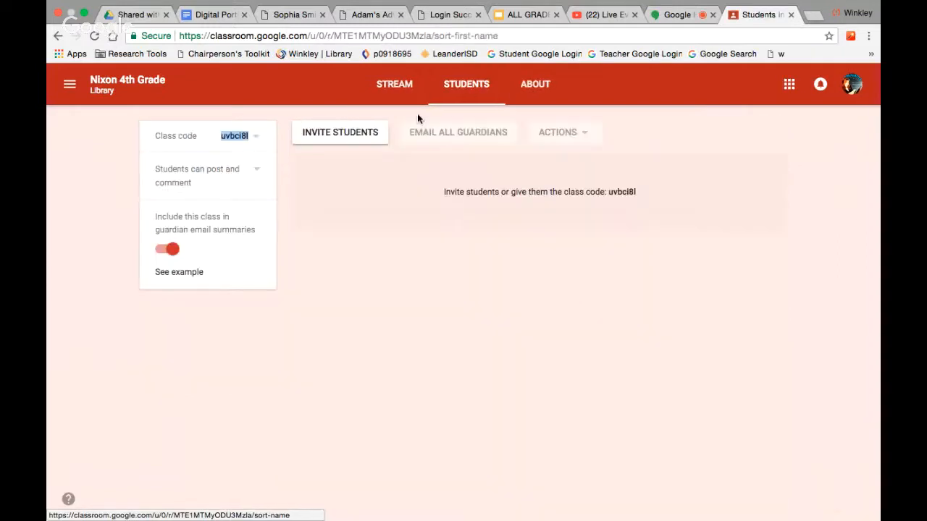
{"action": "left_click", "coordinate": [254, 136]}
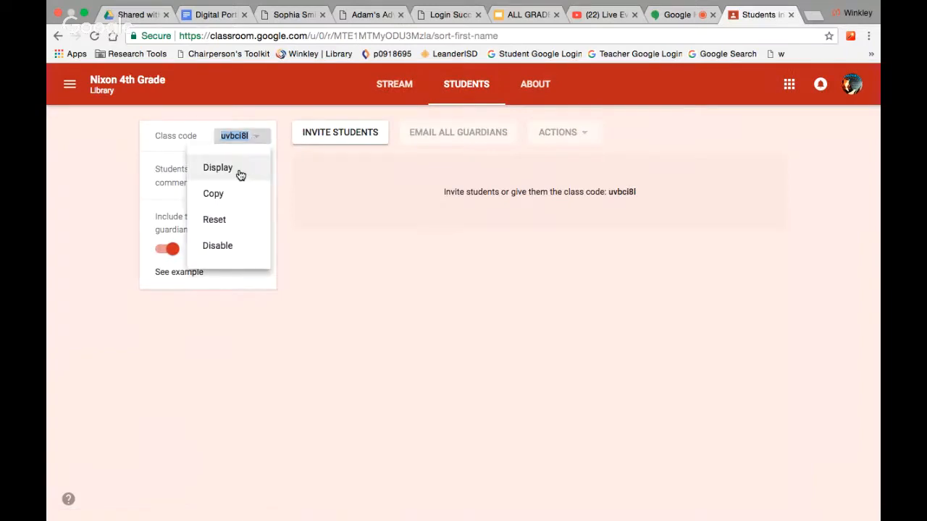
{"action": "left_click", "coordinate": [240, 175]}
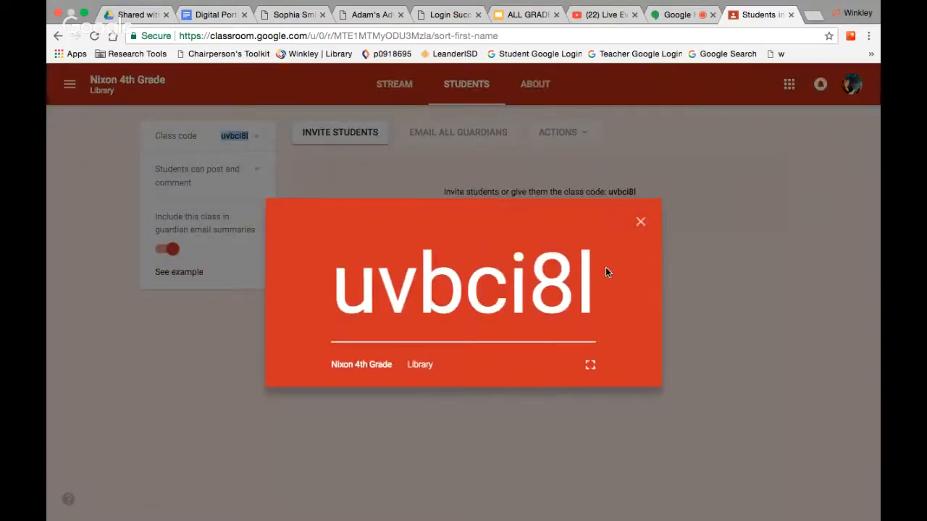
{"action": "left_click_drag", "start_coordinate": [605, 272], "coordinate": [351, 265]}
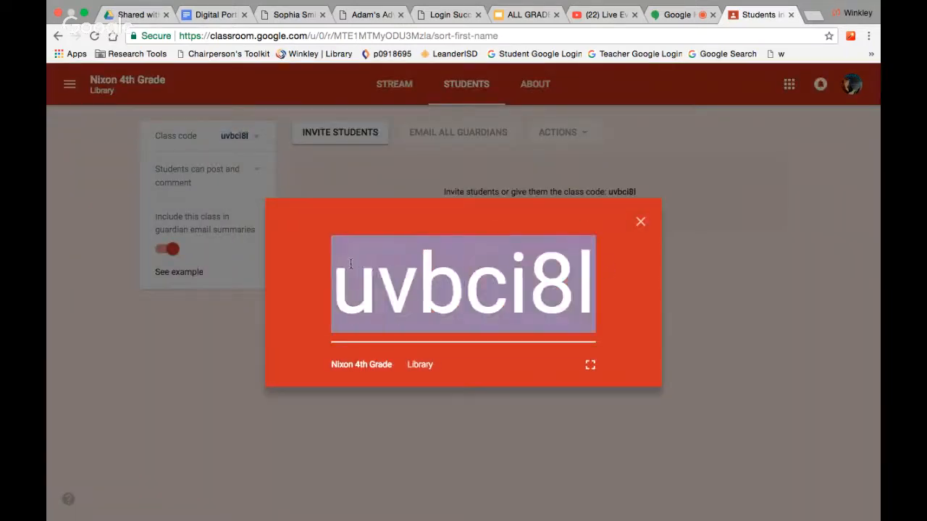
{"action": "left_click", "coordinate": [153, 15]}
Open My Maps Comments from Drive's Recent files, then return to the Hangouts broadcast.
{"action": "left_click", "coordinate": [109, 255]}
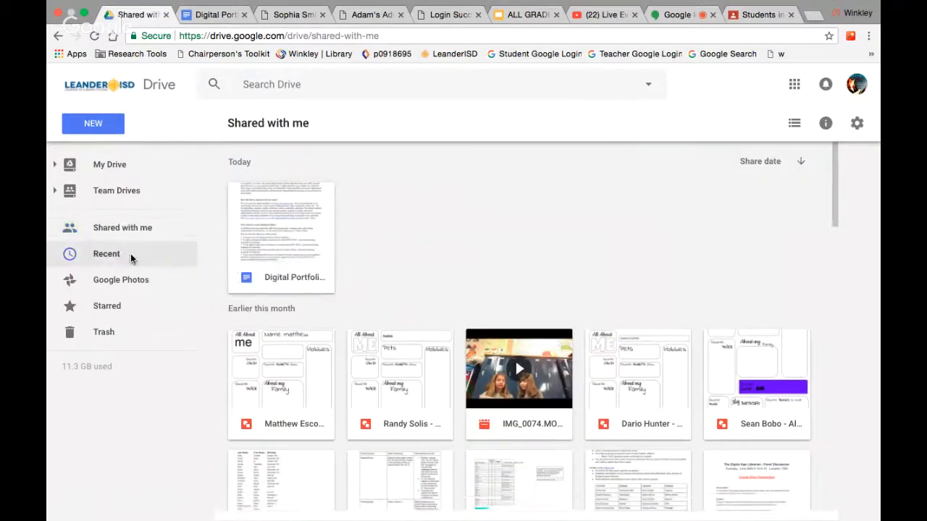
{"action": "scroll", "coordinate": [447, 345], "scroll_direction": "down", "scroll_amount": 10}
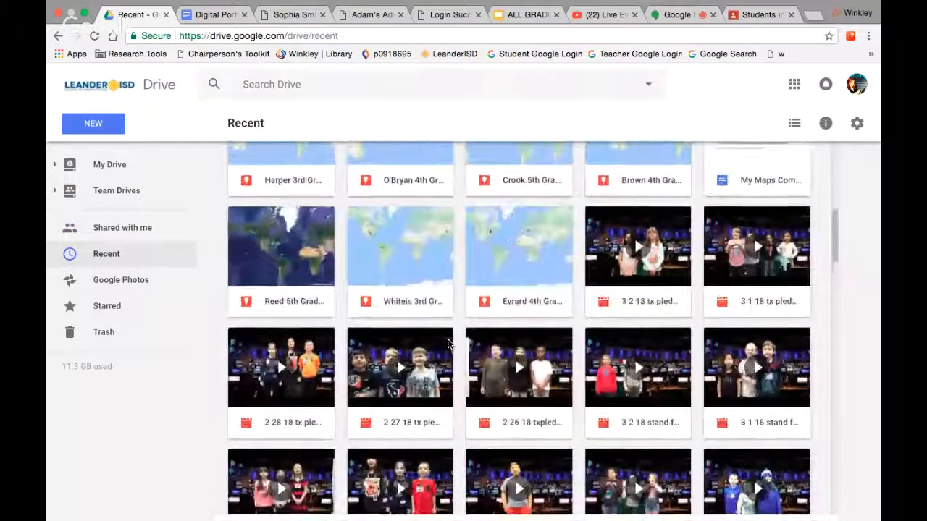
{"action": "scroll", "coordinate": [447, 345], "scroll_direction": "up", "scroll_amount": 2}
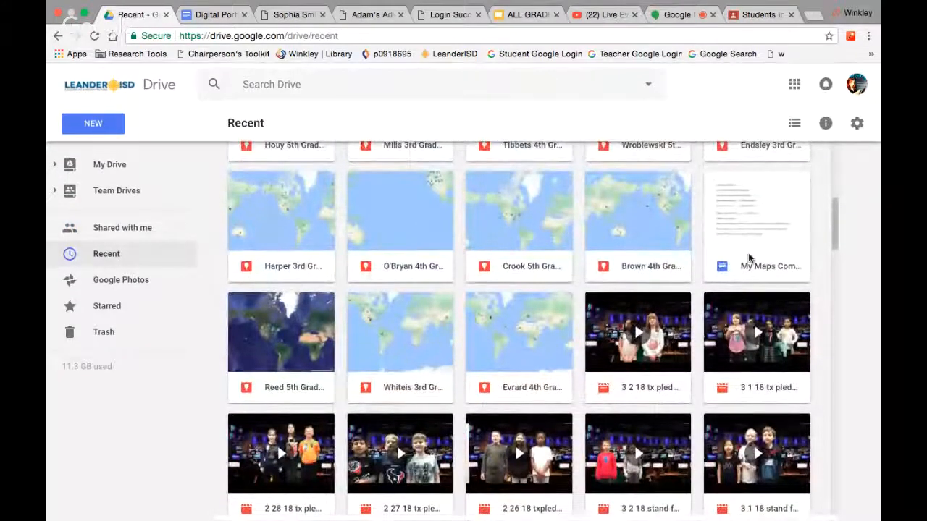
{"action": "double_click", "coordinate": [750, 244]}
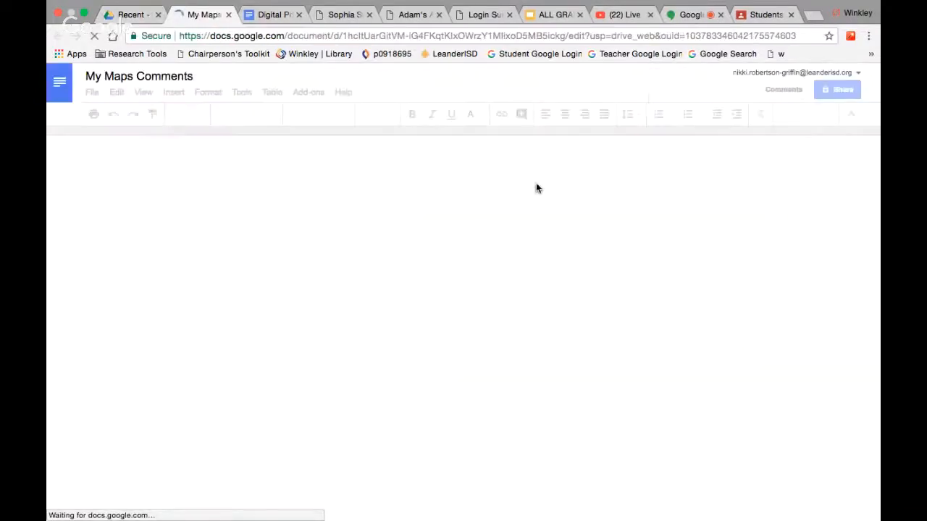
{"action": "left_click", "coordinate": [684, 17]}
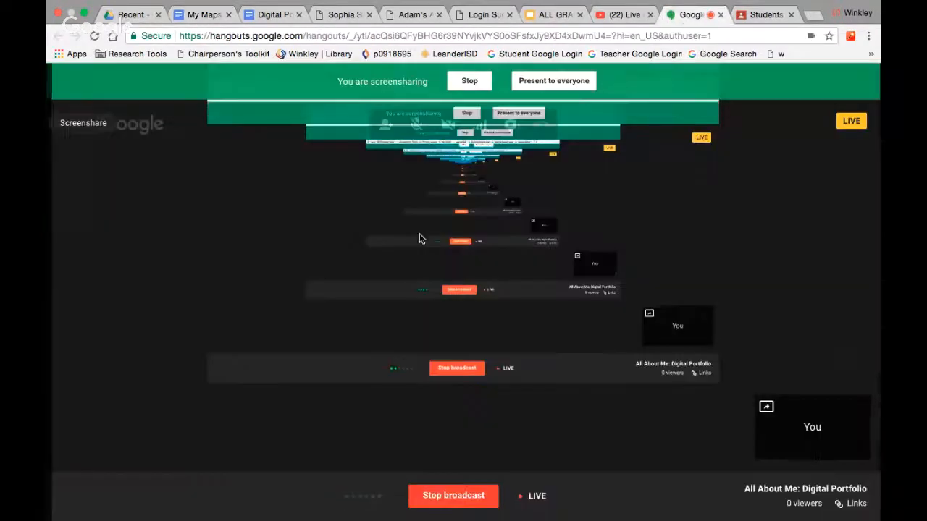
{"action": "left_click", "coordinate": [438, 493]}
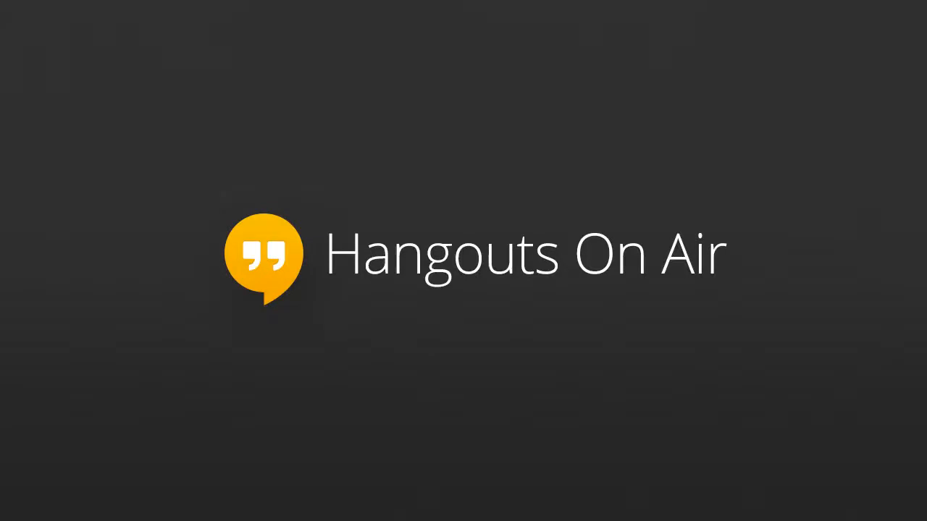